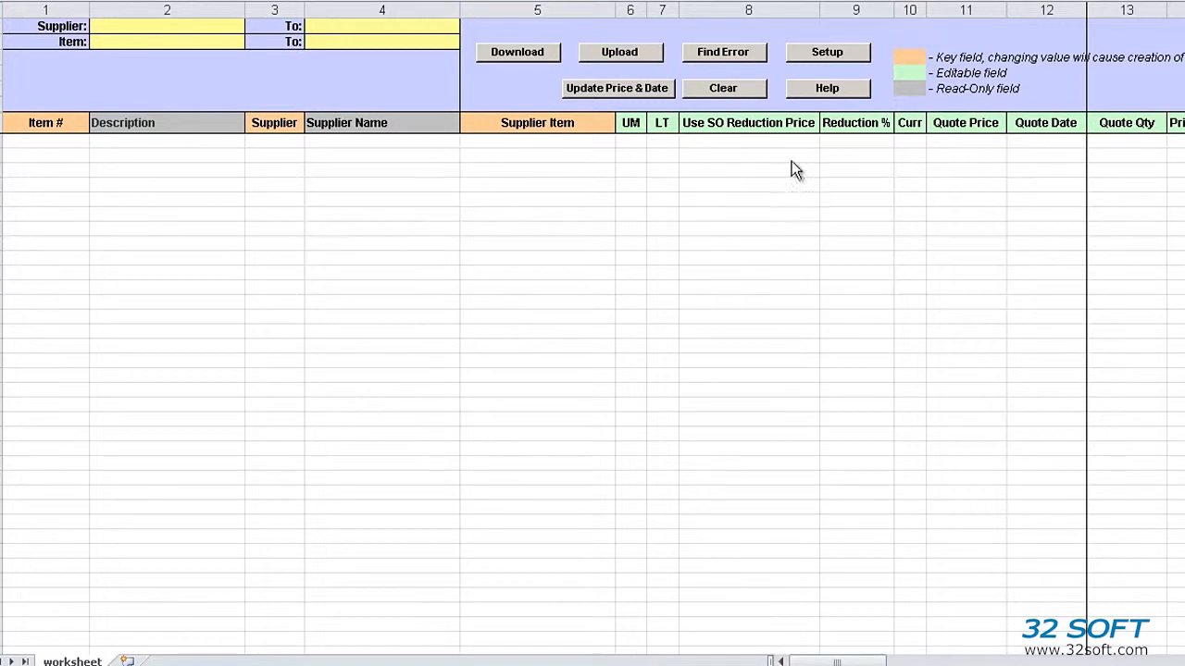
Step: Select the DEV database as the connection in the setup
left_click(831, 54)
left_click(831, 54)
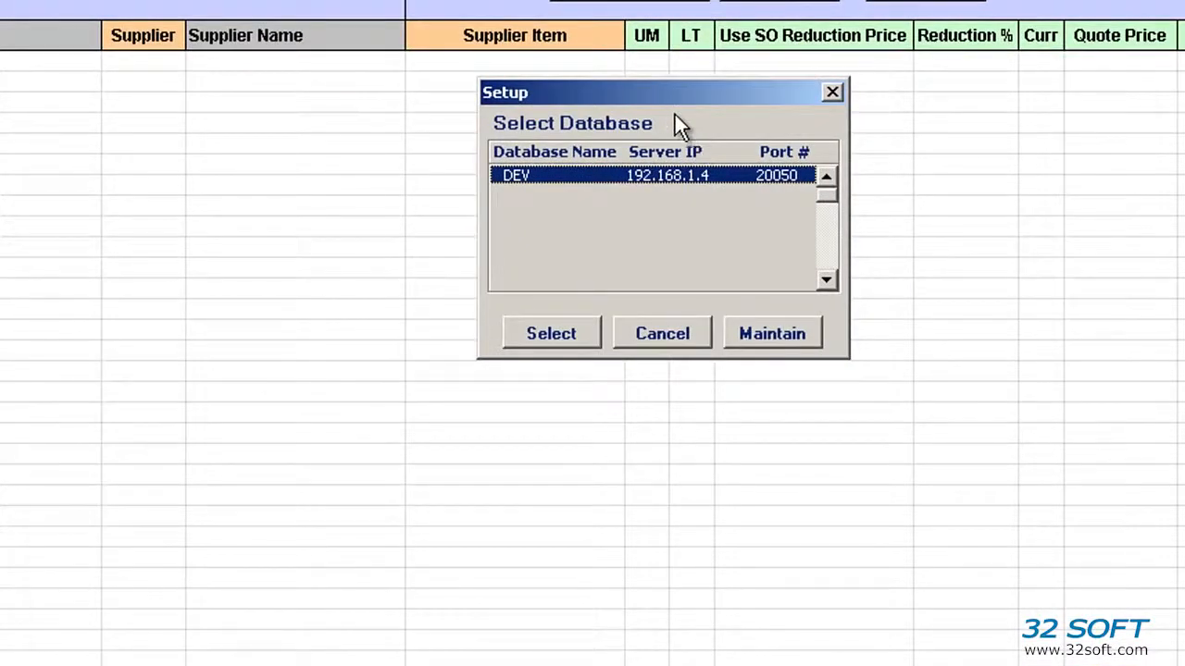
left_click(577, 335)
left_click(729, 301)
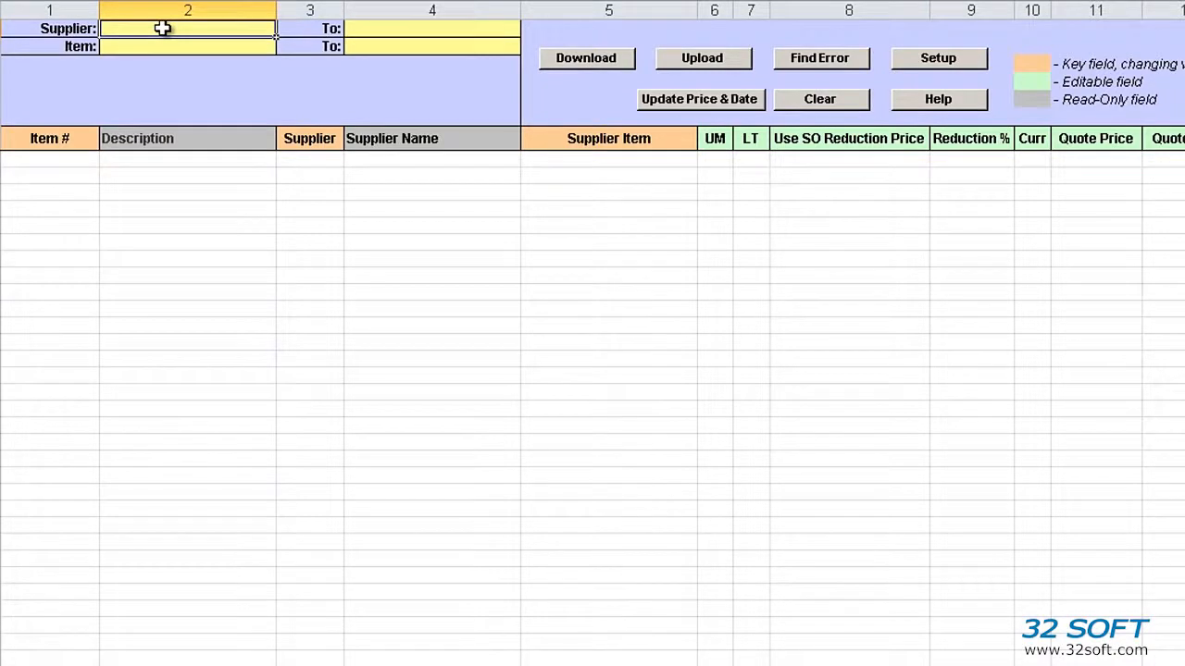
Step: Set the supplier range from 0 to 1 and start downloading the supplier items
type("0")
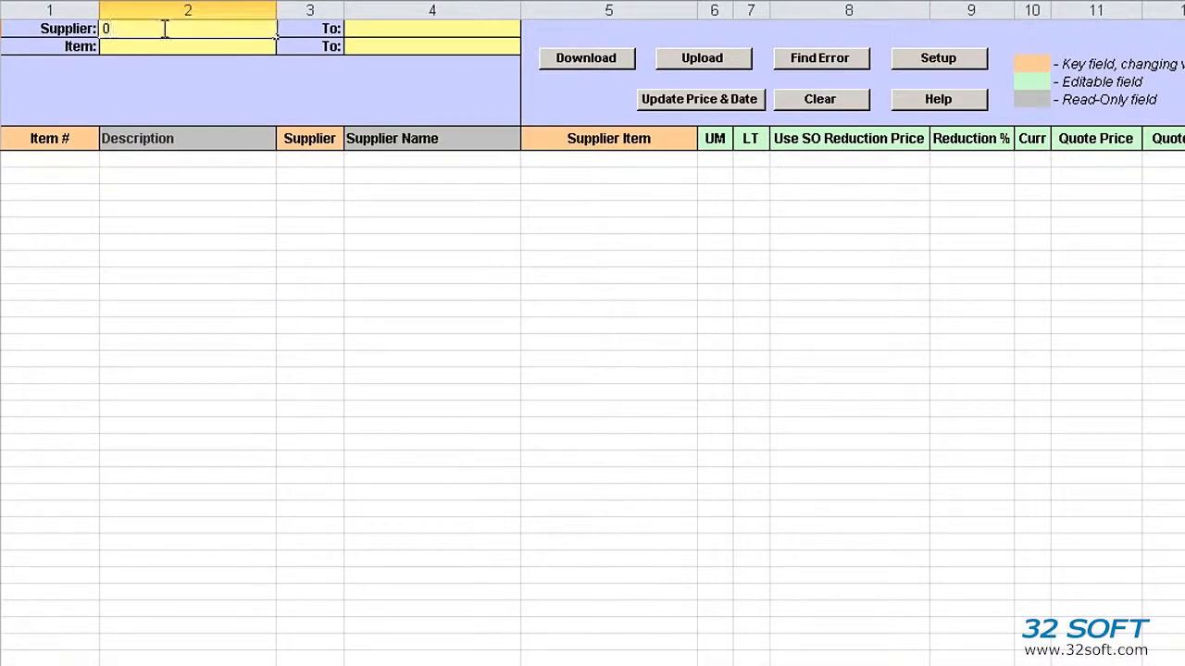
left_click(356, 30)
type("1")
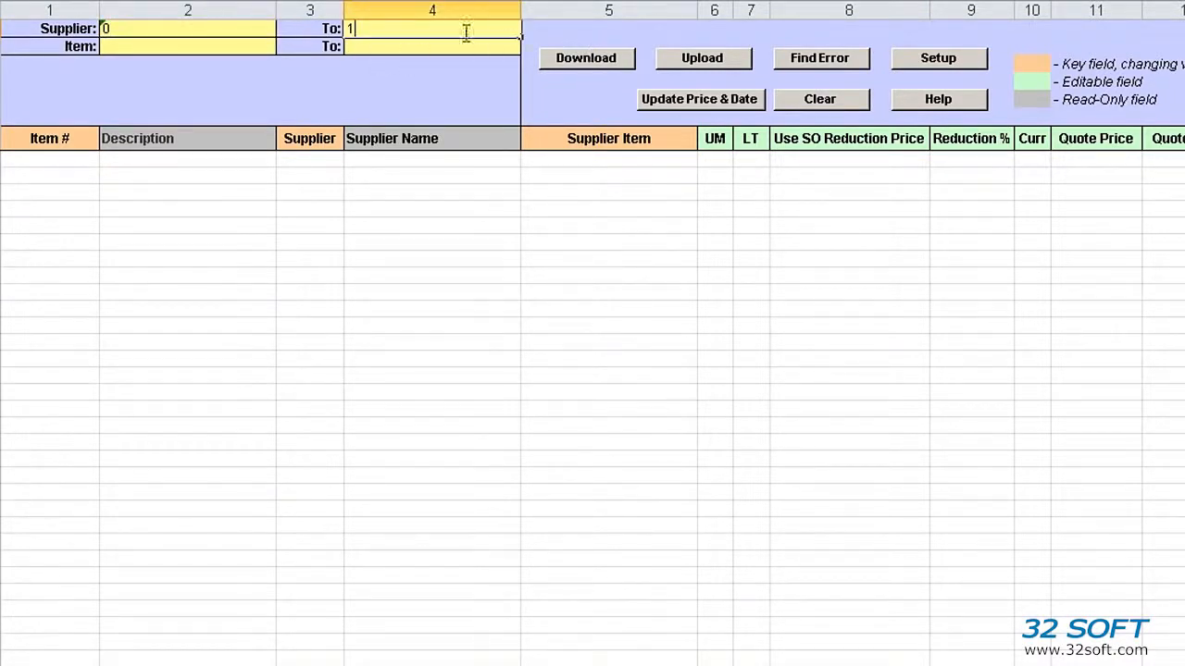
left_click(516, 42)
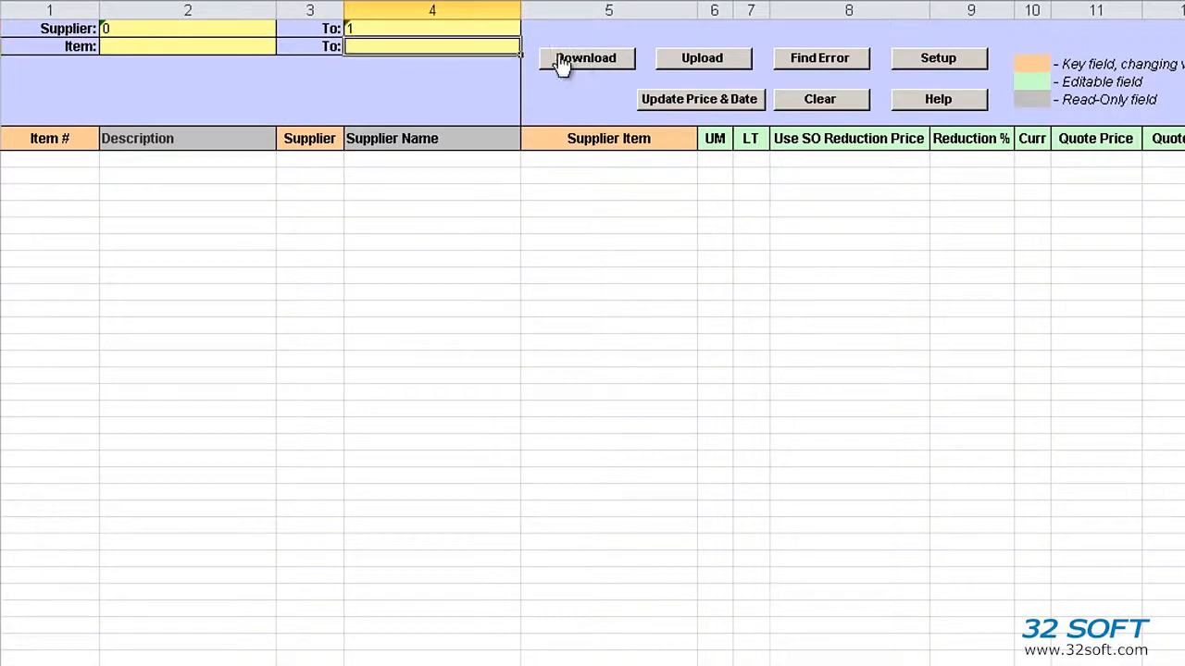
left_click(593, 58)
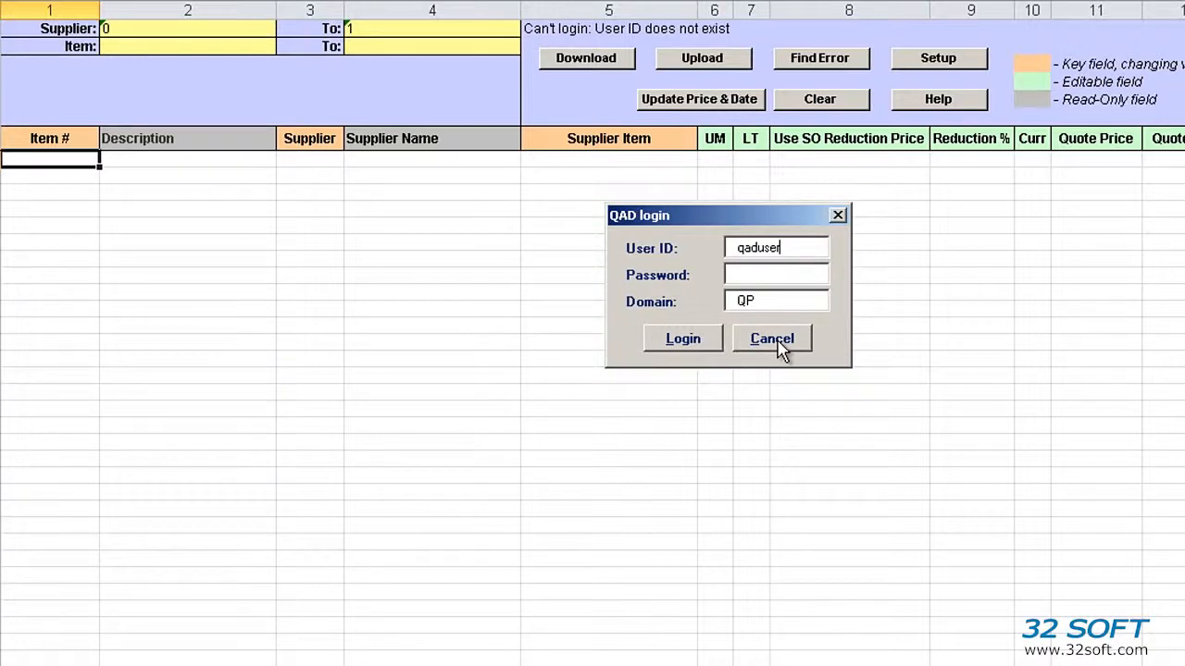
Step: Log in to QAD by entering the user ID and the account password
left_click_drag(801, 248, 682, 239)
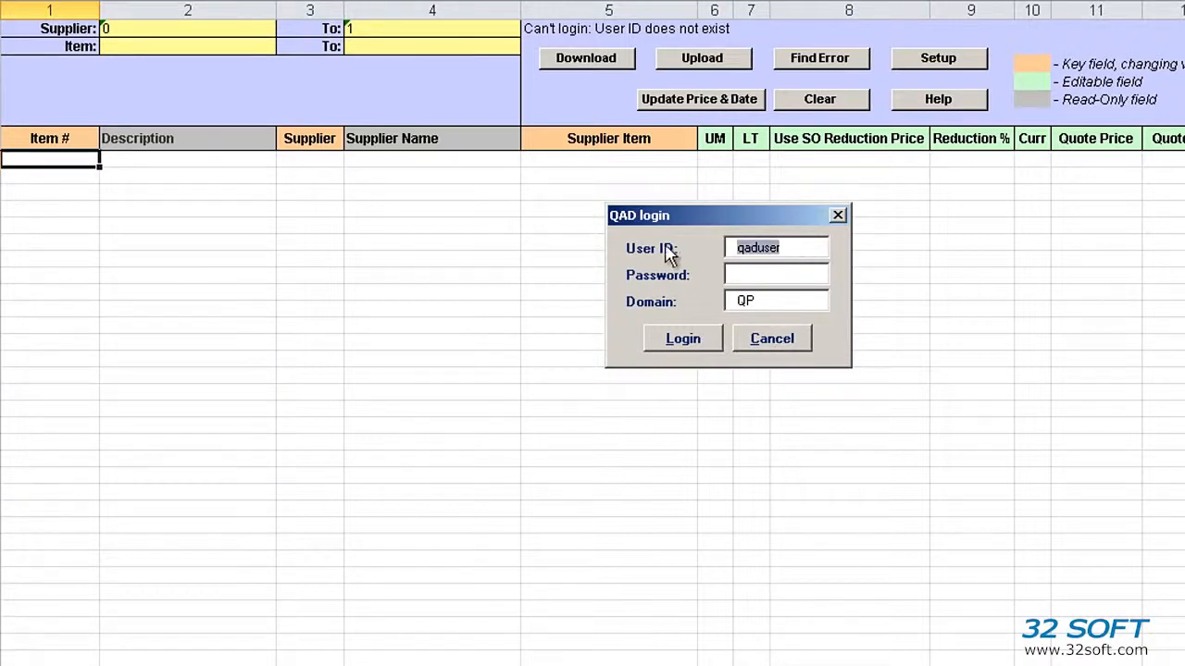
type("mfg")
key("Tab")
type("******")
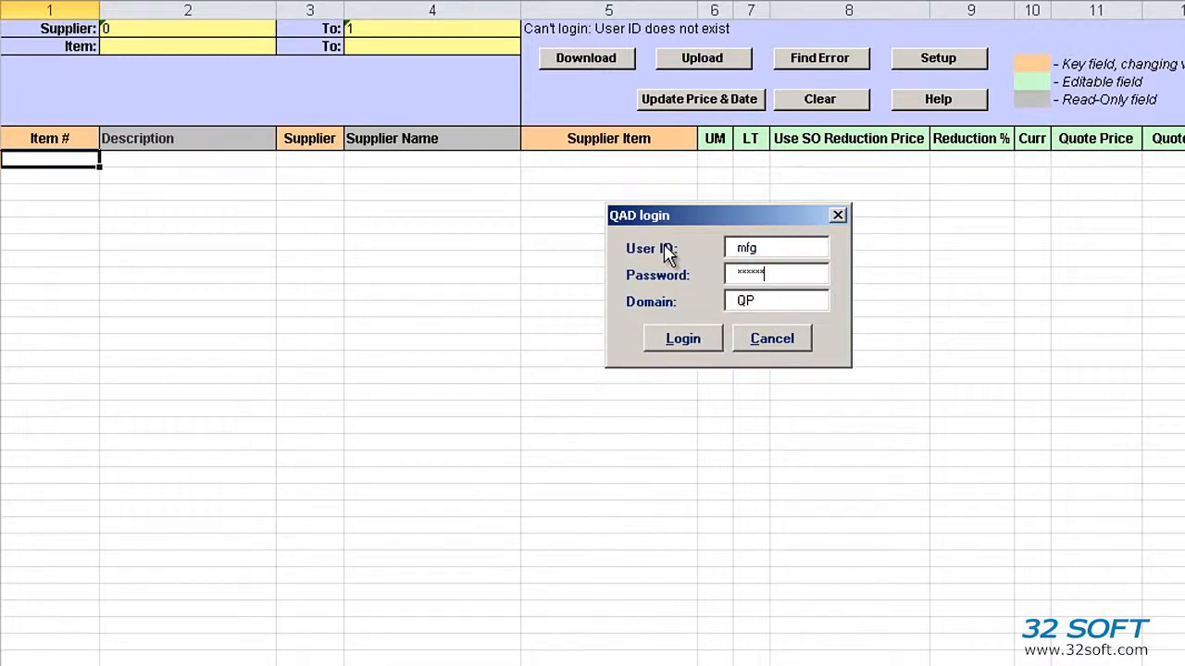
left_click(683, 338)
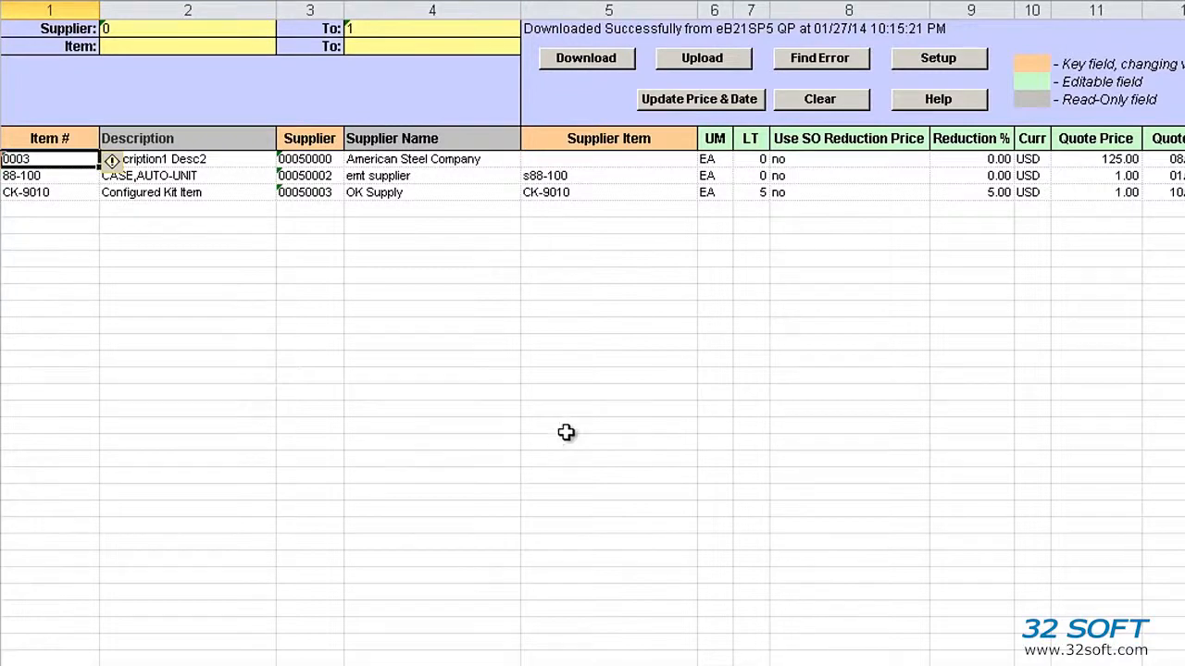
Step: Clear the worksheet and download only supplier 00050002's items by using that code at both ends of the supplier range
left_click(819, 101)
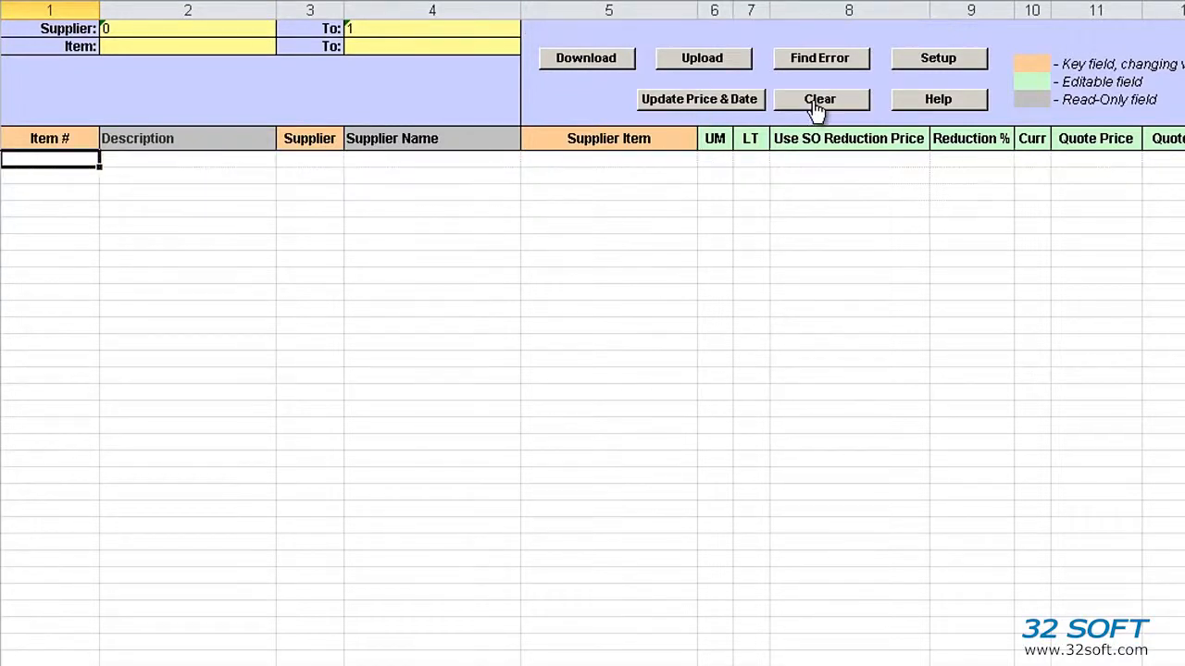
left_click(170, 28)
type("00050002")
key("Return")
key("ctrl+c")
key("Tab")
key("ctrl+v")
key("Escape")
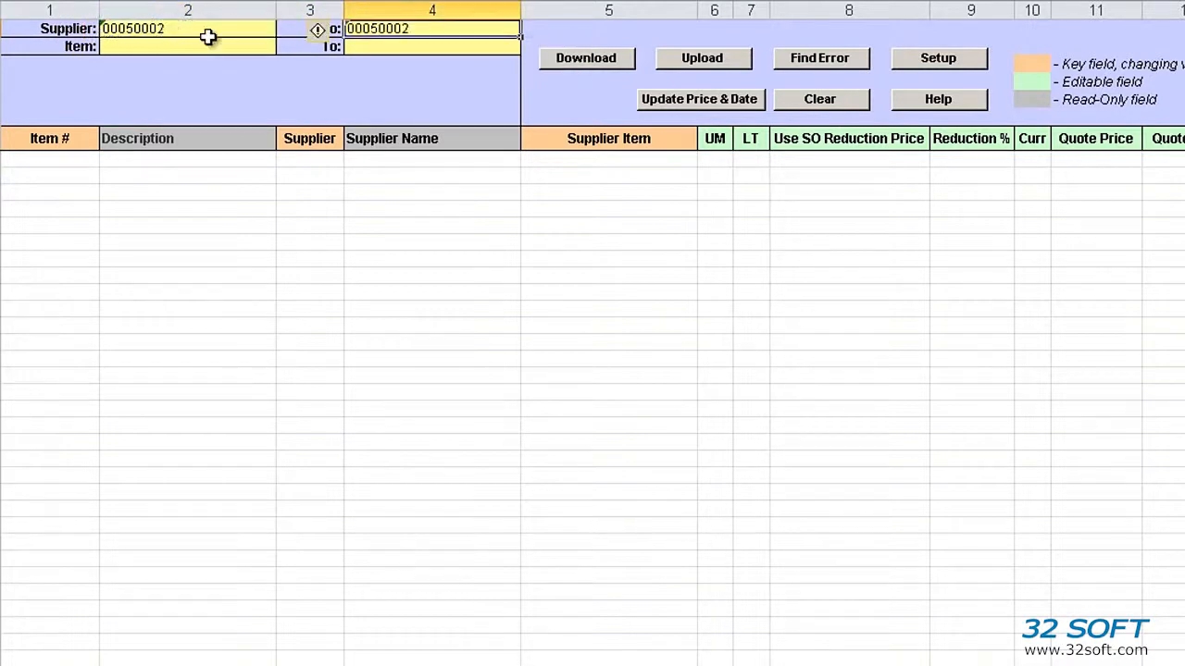
left_click(609, 65)
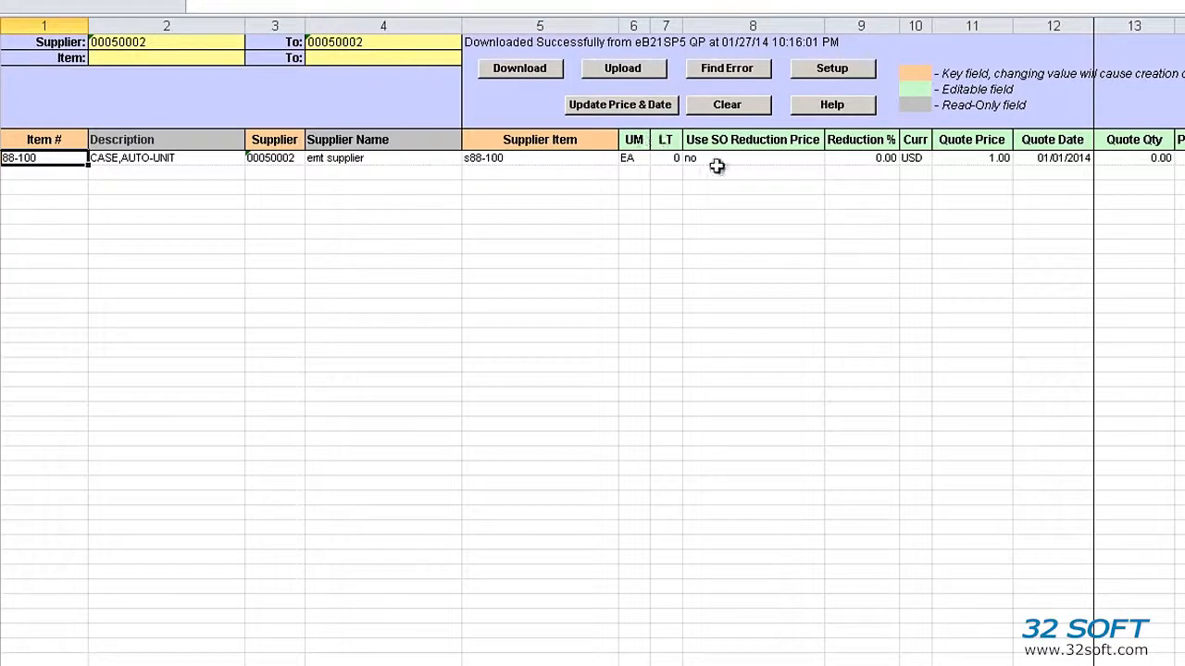
Step: Set the quote price of item 88-100 to 2 and its quote quantity to 1
left_click(995, 160)
type("2")
key("Tab")
key("Tab")
type("1")
key("shift+Tab")
key("shift+Tab")
key("shift+Tab")
key("shift+Tab")
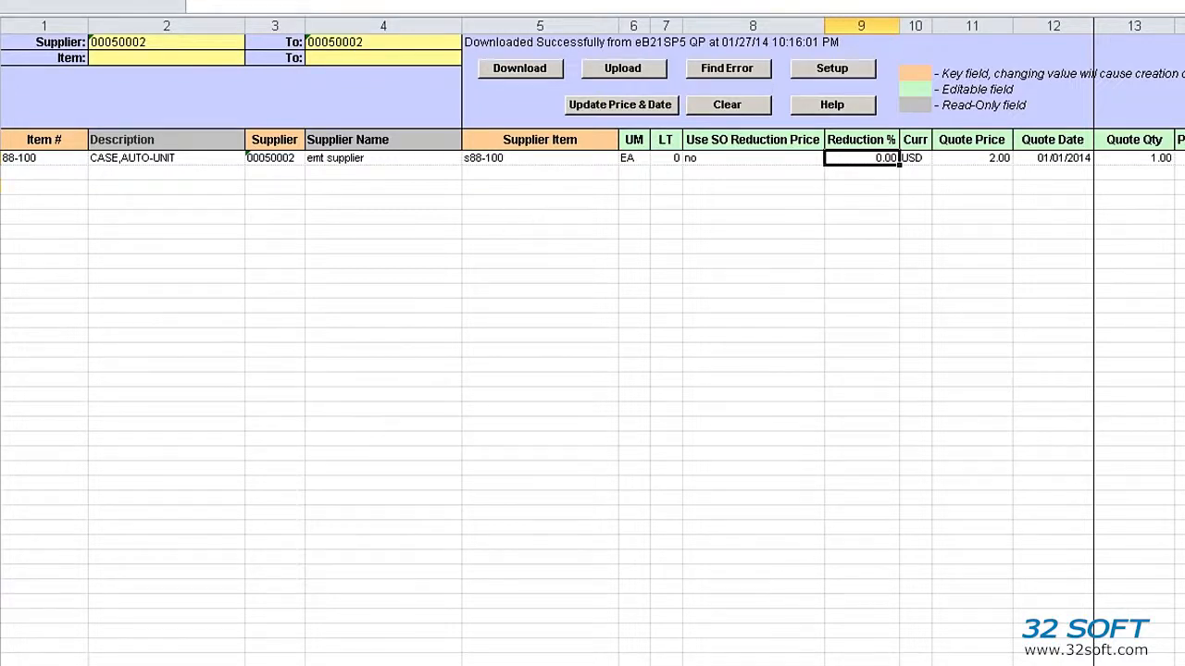
Step: Copy the whole 88-100 row into the two empty rows directly below it
right_click(2, 157)
left_click(37, 188)
left_click(13, 176)
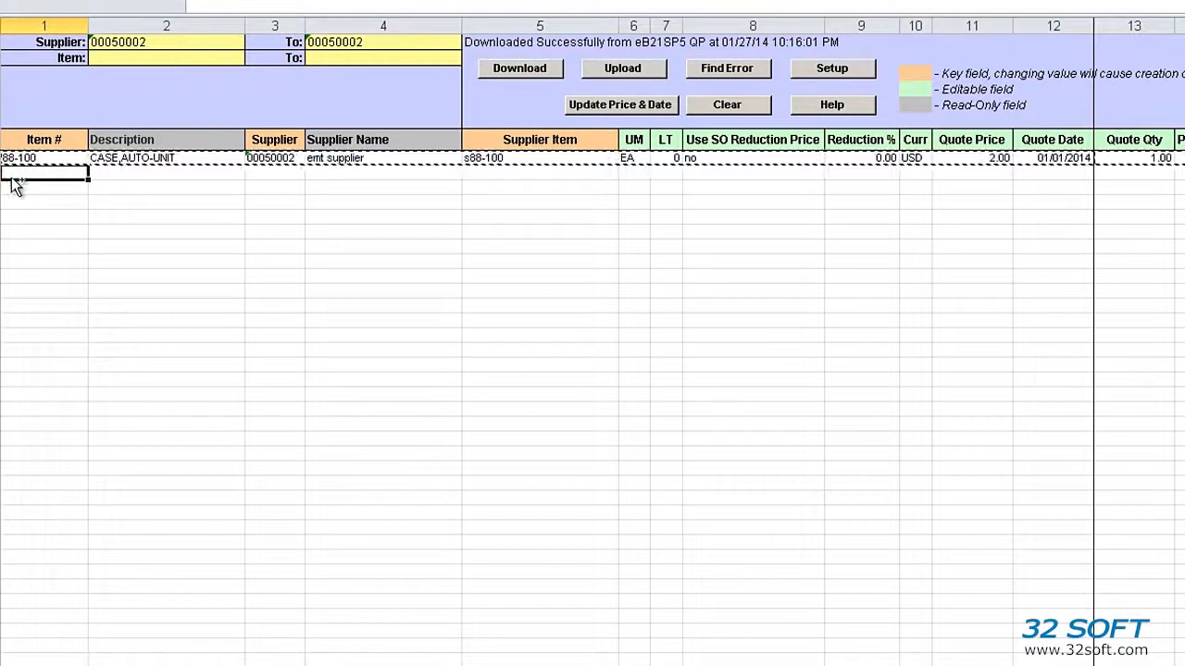
key("ctrl+v")
key("Down")
key("ctrl+v")
key("Escape")
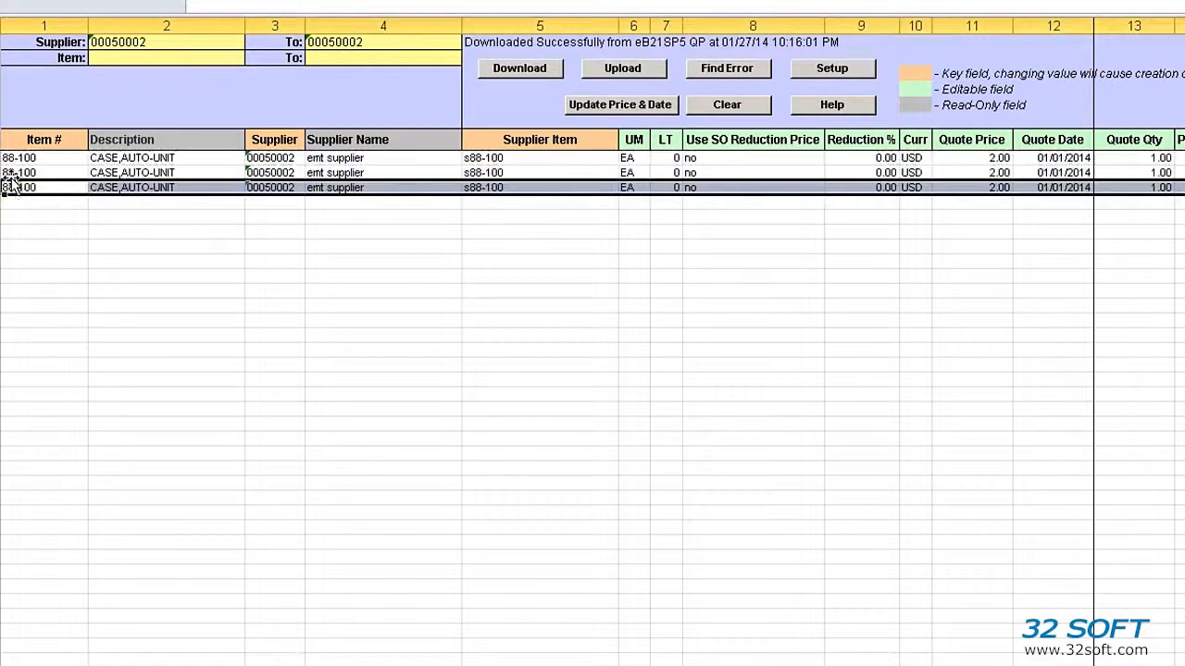
Step: Change the item numbers of the two copied rows to 88-1000 and 88-10000
double_click(55, 175)
type("0")
left_click(53, 188)
double_click(53, 188)
type("00")
Step: Change the supplier items of the two copied rows to s88-200 and s88-300
double_click(526, 175)
key("Left")
key("Left")
key("BackSpace")
type("2")
double_click(525, 189)
key("Left")
key("Left")
key("BackSpace")
type("4")
key("BackSpace")
type("3")
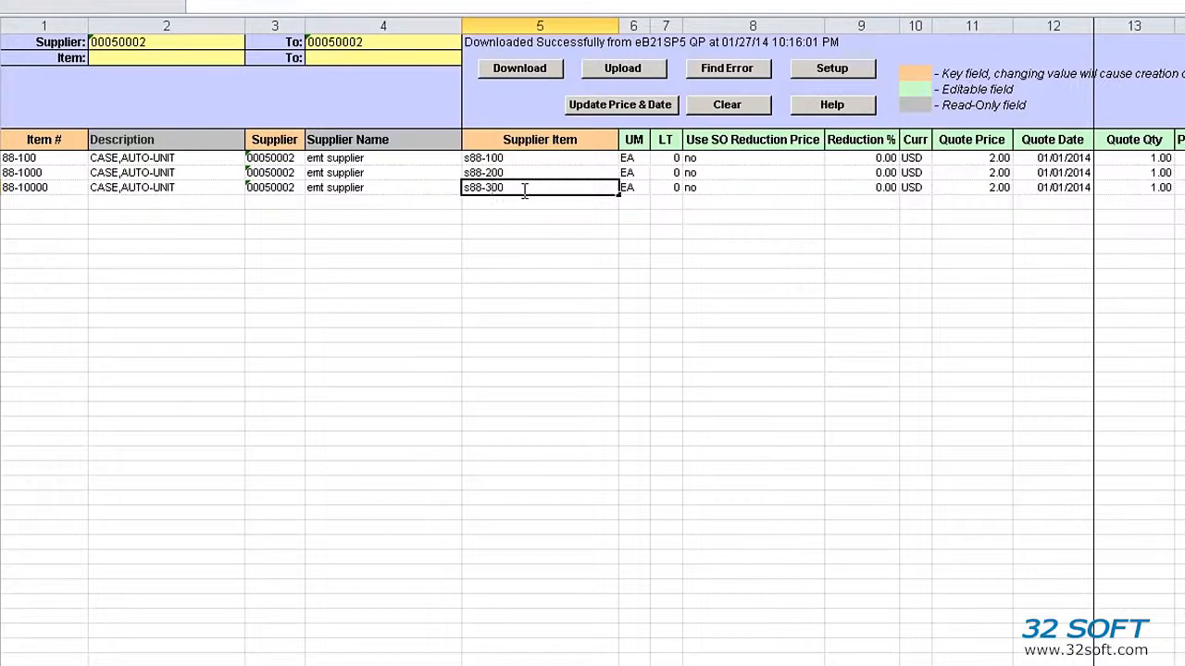
Step: Set the third row's quote price to 3 and the quote quantities of the second and third rows to 2 and 3
left_click(976, 171)
key("Down")
type("3")
key("Tab")
key("Tab")
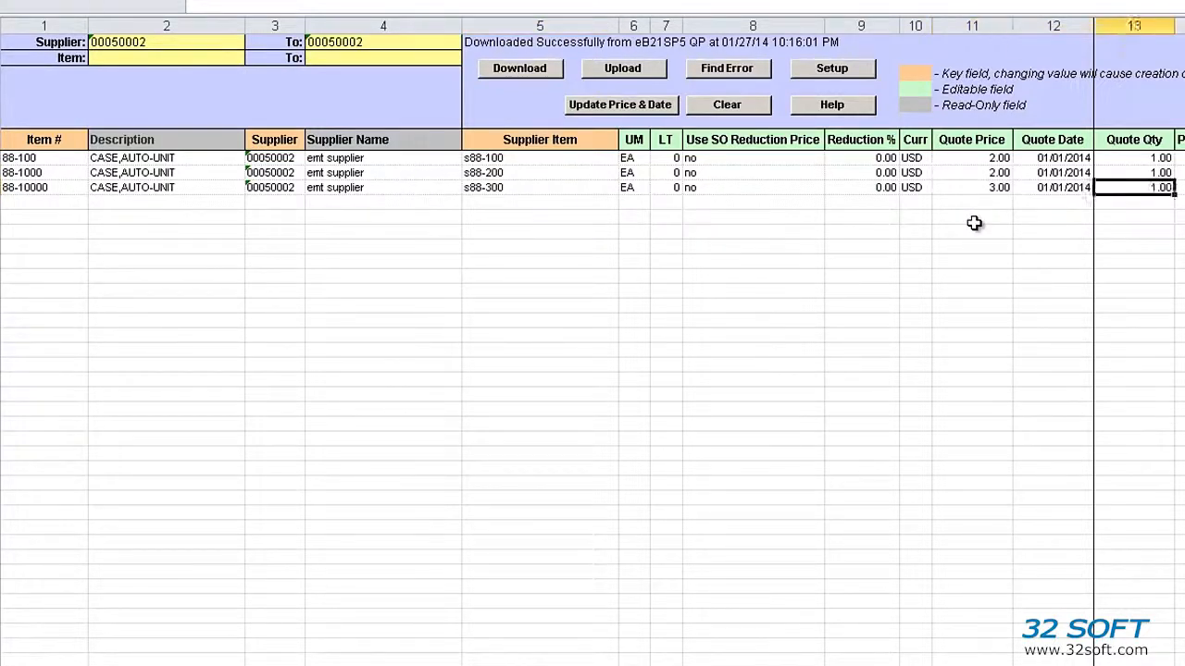
key("Up")
type("2")
key("Down")
type("3")
Step: Set the comments of the second and third rows to comment2 and comment3
key("Down")
key("Up")
key("Right")
key("Right")
key("Right")
key("Right")
key("Right")
key("Left")
key("Left")
key("Right")
type("comment3")
key("Up")
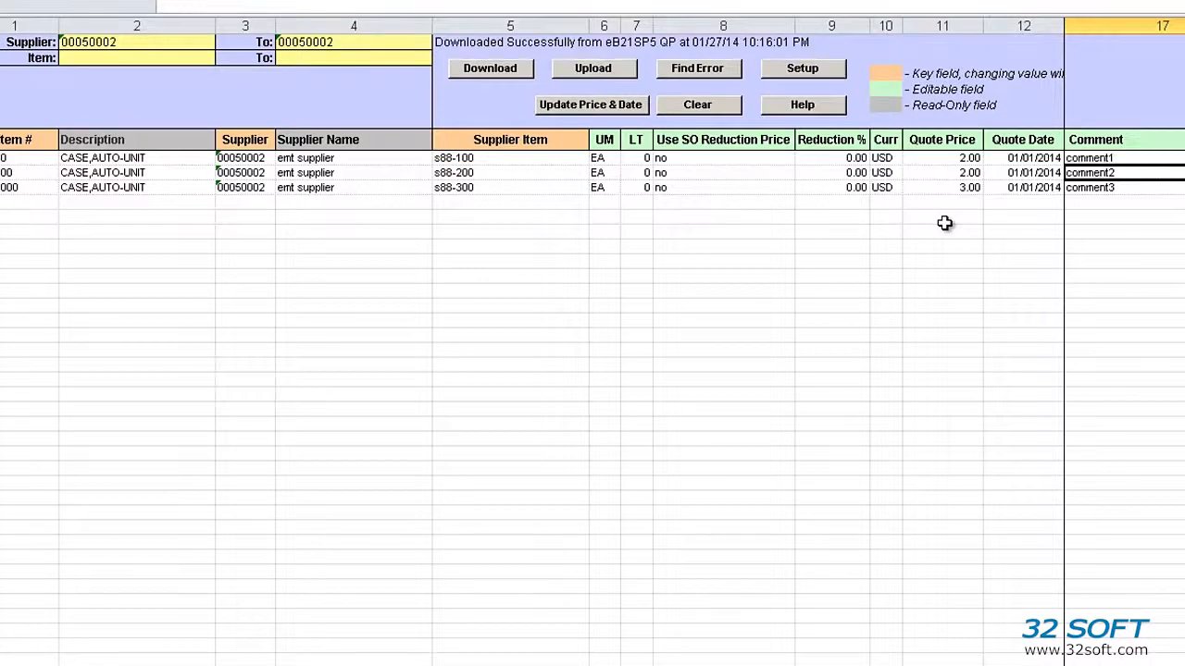
Step: Try to upload the three supplier item rows to the database and close the status report
key("Left")
key("Left")
key("Left")
key("Left")
key("Left")
key("Left")
key("Left")
key("Left")
key("Left")
key("Left")
key("Left")
key("Left")
key("Left")
key("Left")
key("Left")
key("Left")
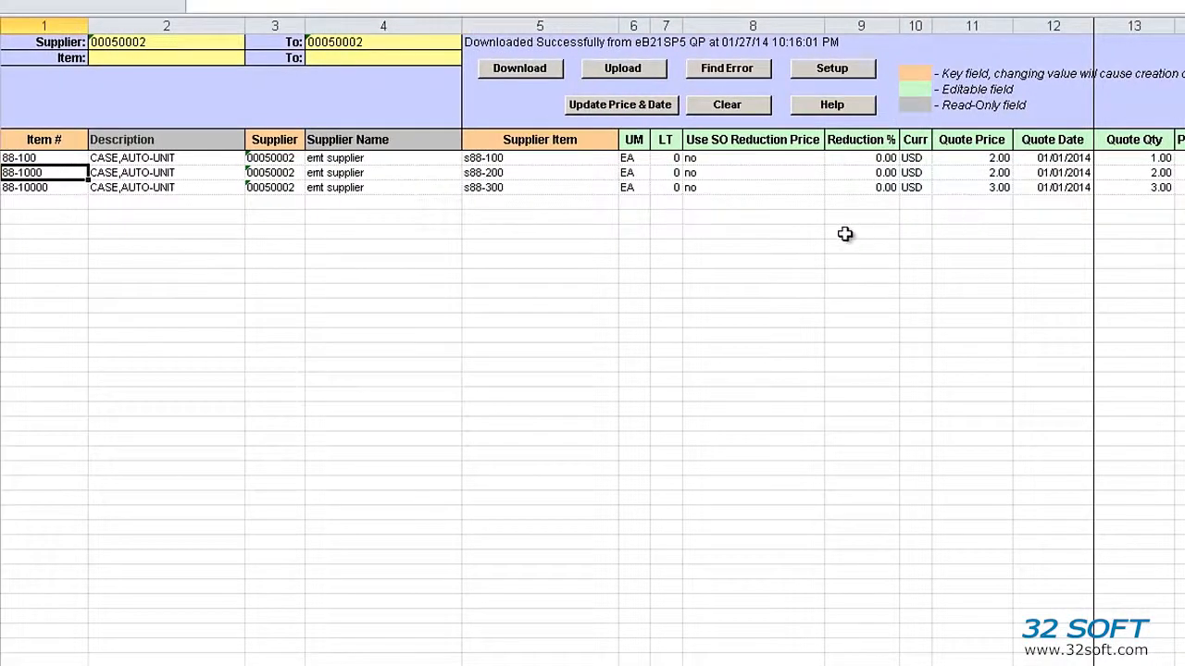
left_click(618, 69)
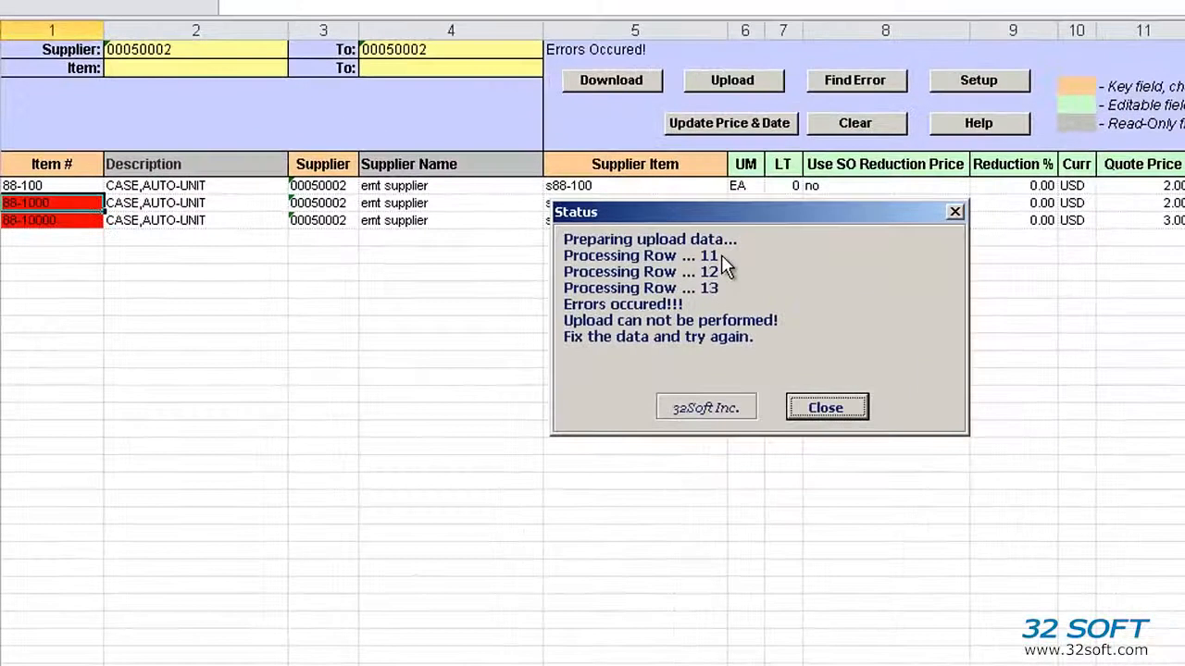
left_click(813, 412)
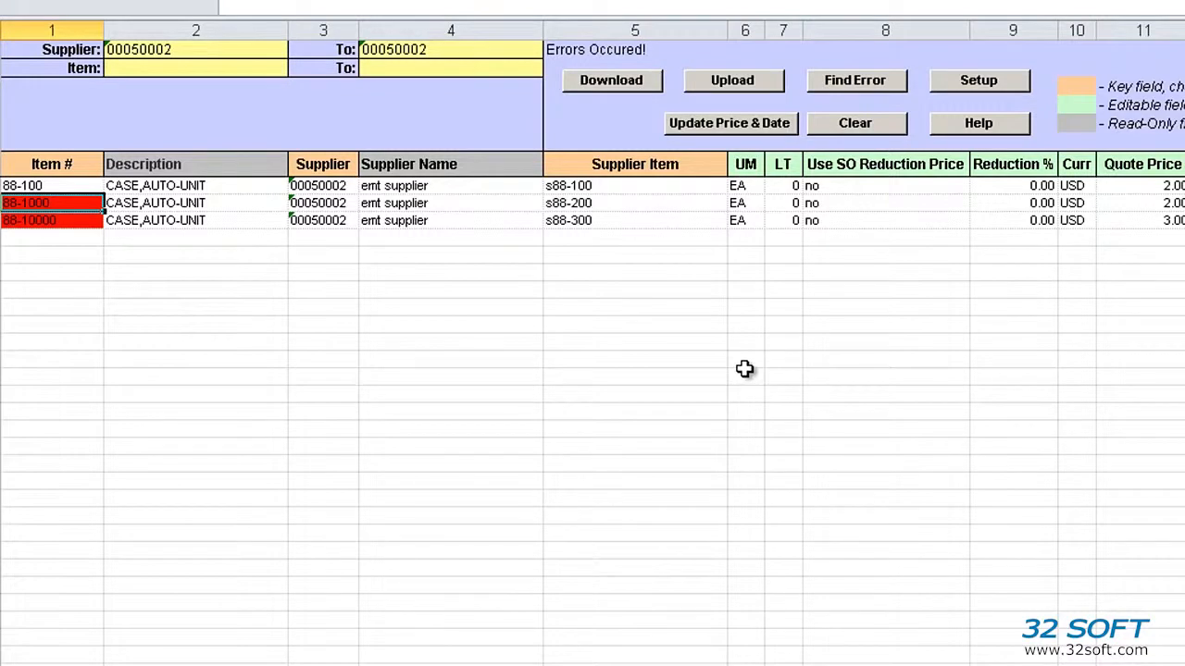
Step: Go through the flagged cells with Find Error and read the error note on item number 88-1000
left_click(869, 93)
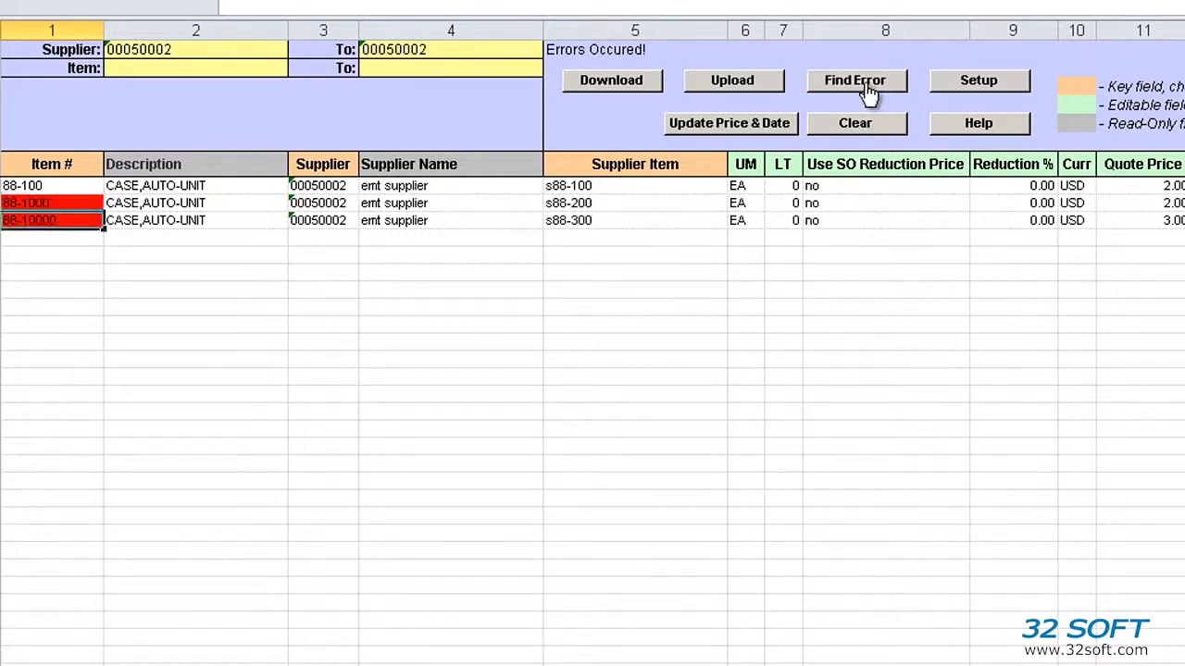
left_click(868, 92)
left_click(868, 92)
left_click(868, 93)
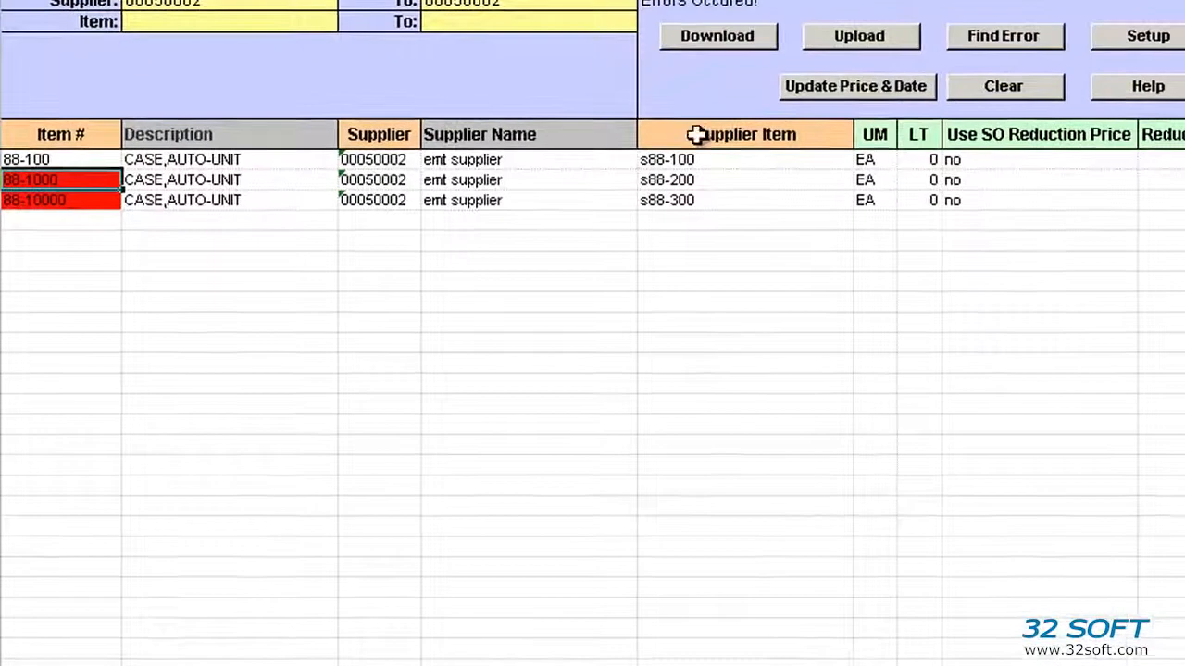
mouse_move(53, 178)
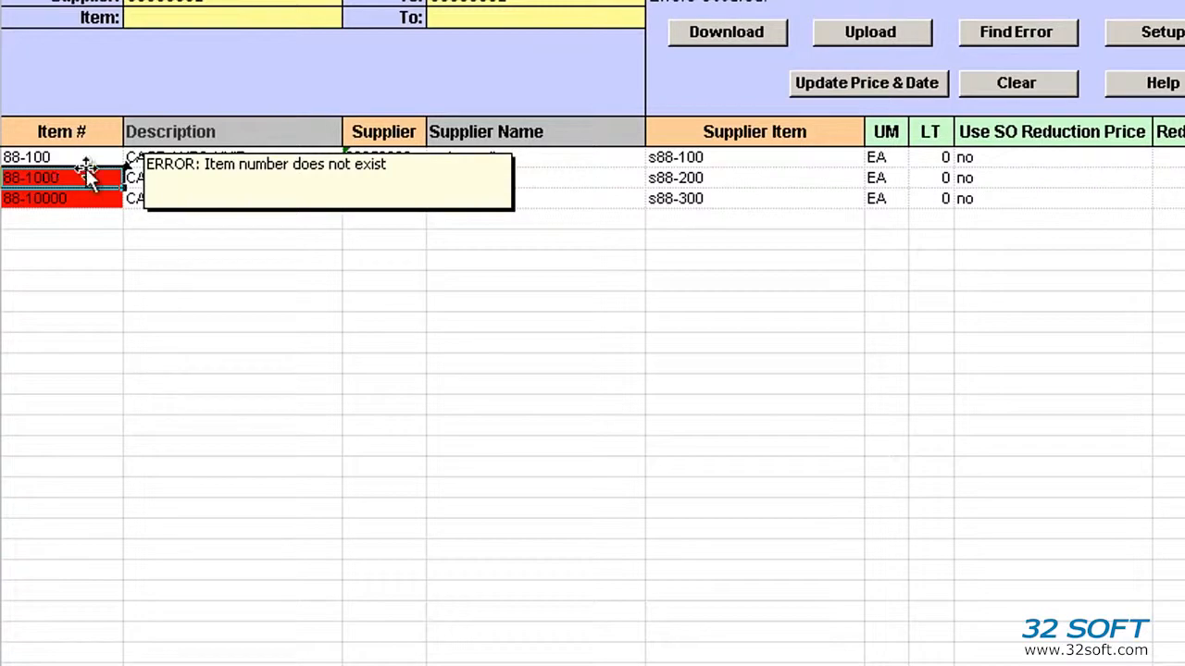
Step: Correct the item number 88-1000 to 88-200 and go to the next flagged error
double_click(83, 178)
key("shift+Left")
key("shift+Left")
key("shift+Left")
key("shift+Left")
type("200")
key("Tab")
left_click(1030, 44)
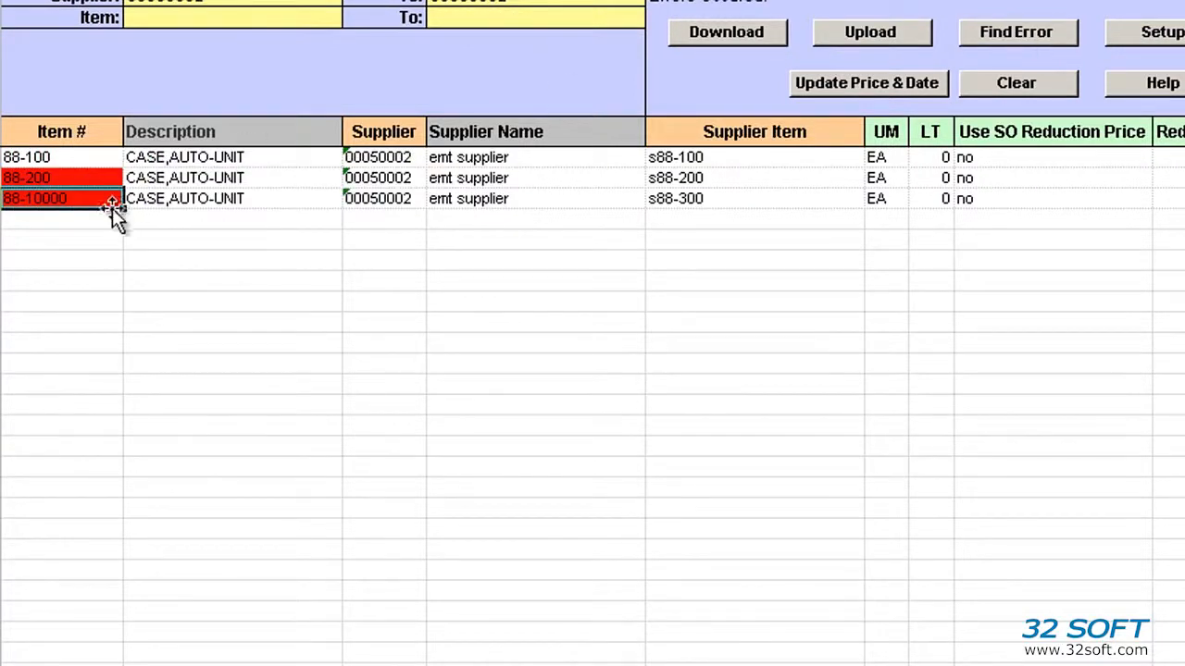
Step: Correct the item number 88-10000 to 88-300
mouse_move(80, 198)
key("F2")
key("shift+Left")
key("shift+Left")
key("shift+Left")
key("shift+Left")
key("shift+Left")
type("300")
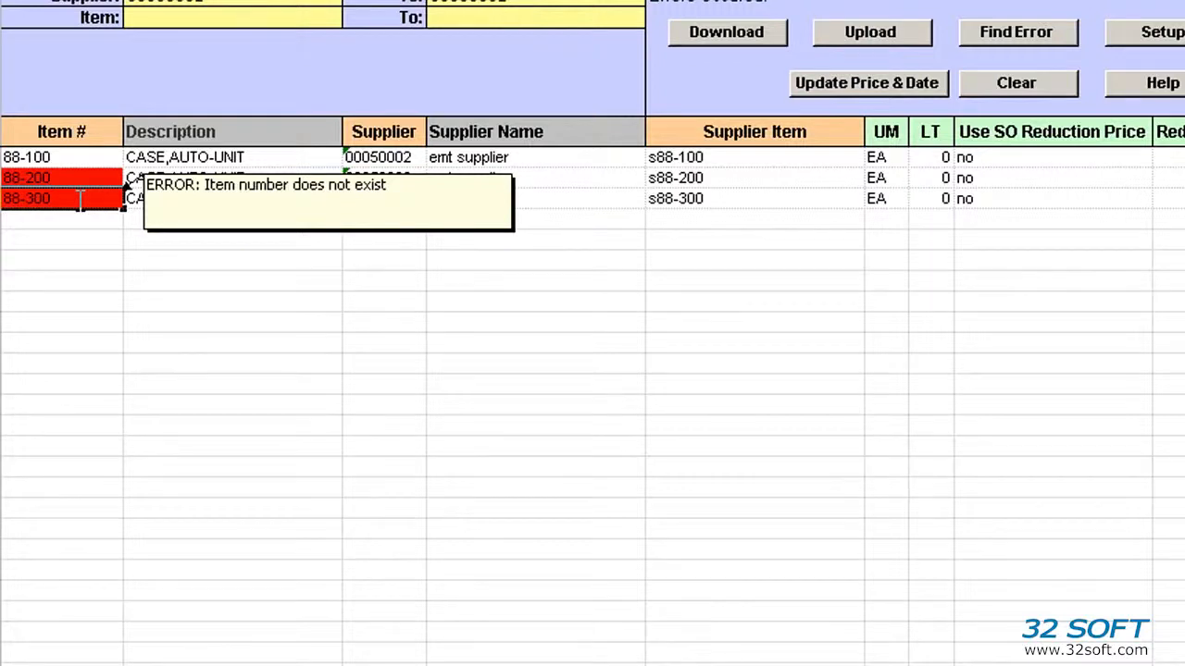
key("Tab")
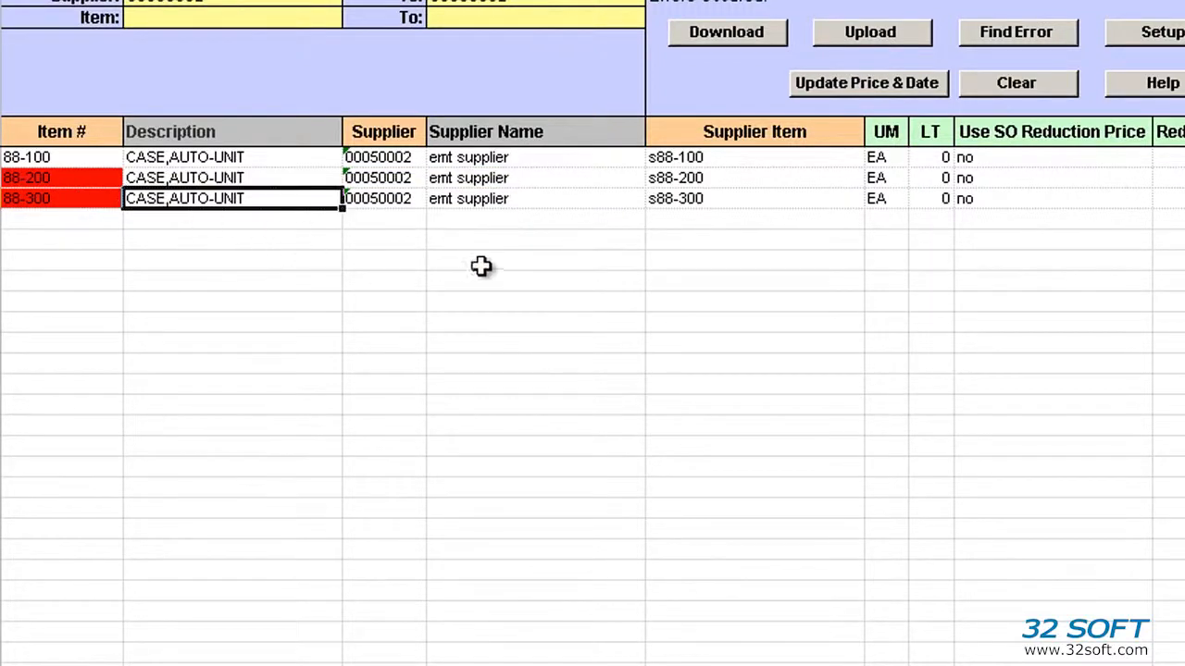
Step: Run Find Error again, then upload the corrected rows and close the status report
left_click(1005, 47)
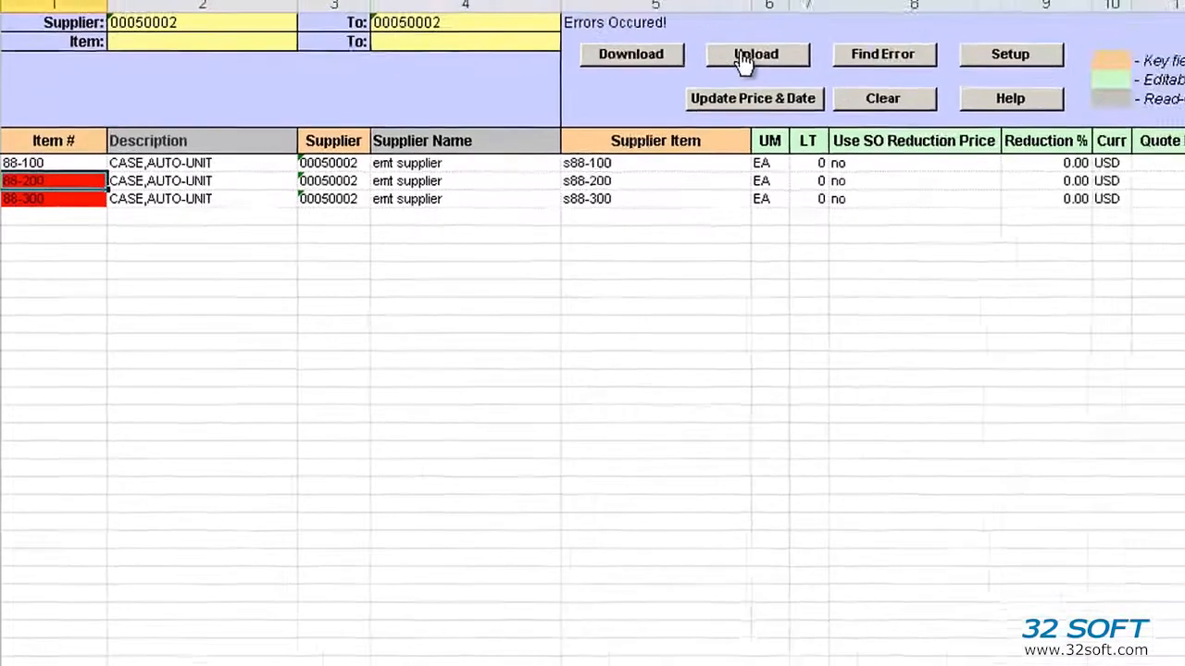
left_click(863, 35)
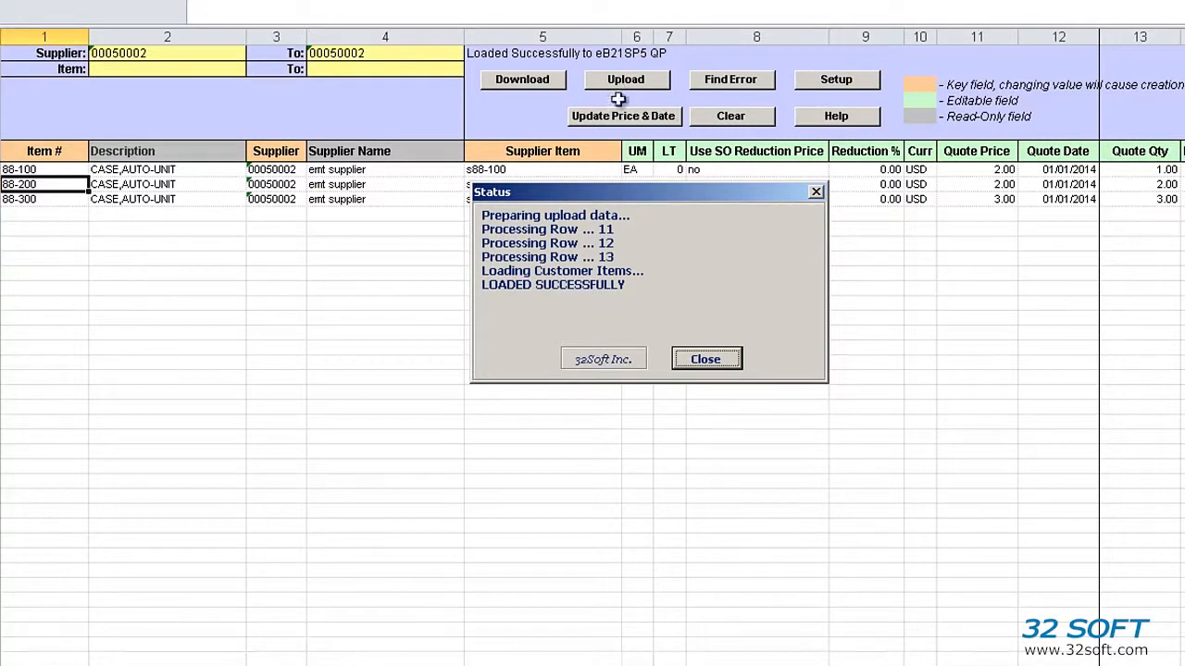
left_click(704, 361)
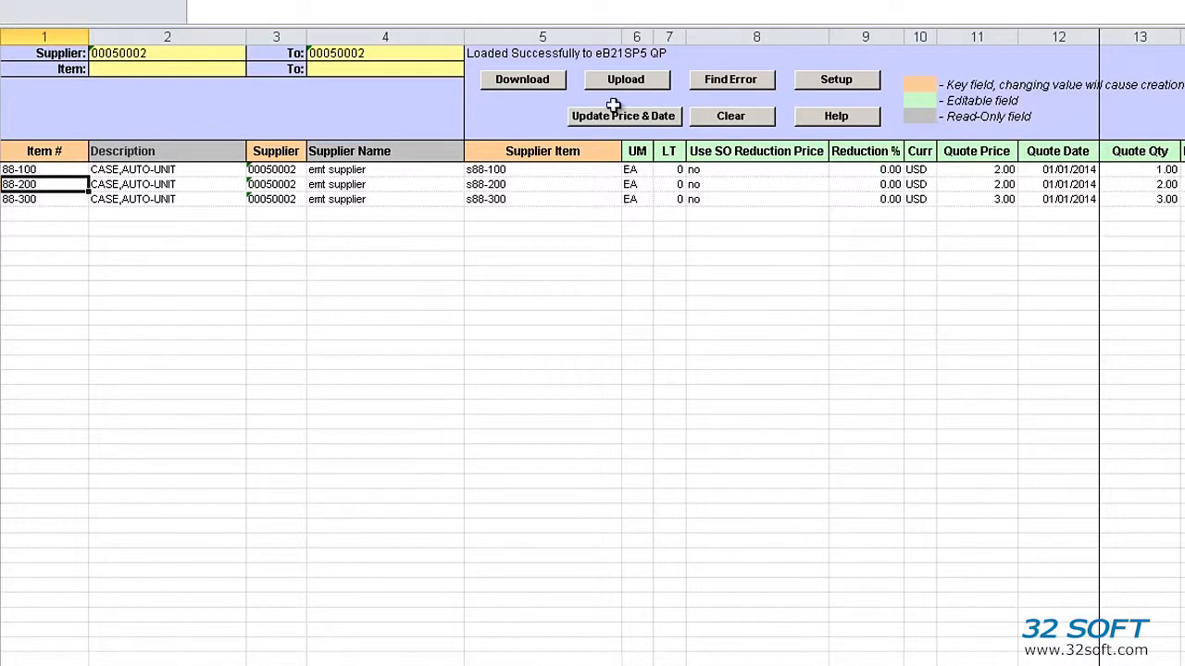
Step: Download the supplier's items again and review the refreshed rows across all columns
left_click(552, 83)
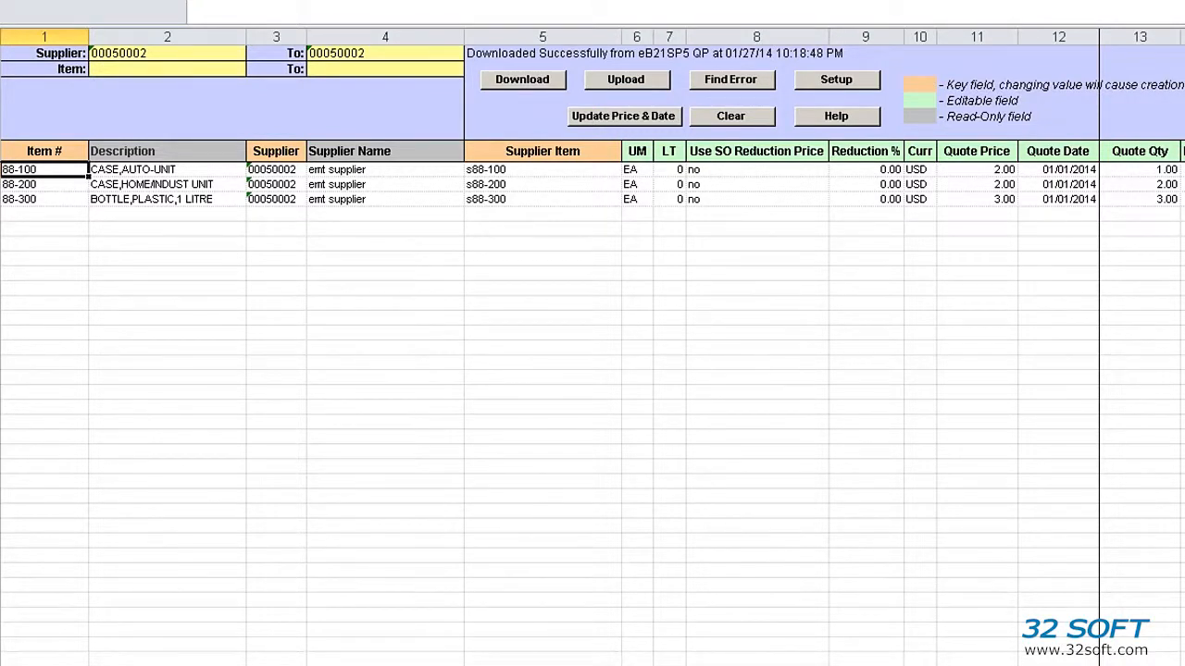
scroll(1140, 370, "right", 3)
scroll(1140, 370, "left", 1)
scroll(1140, 370, "left", 3)
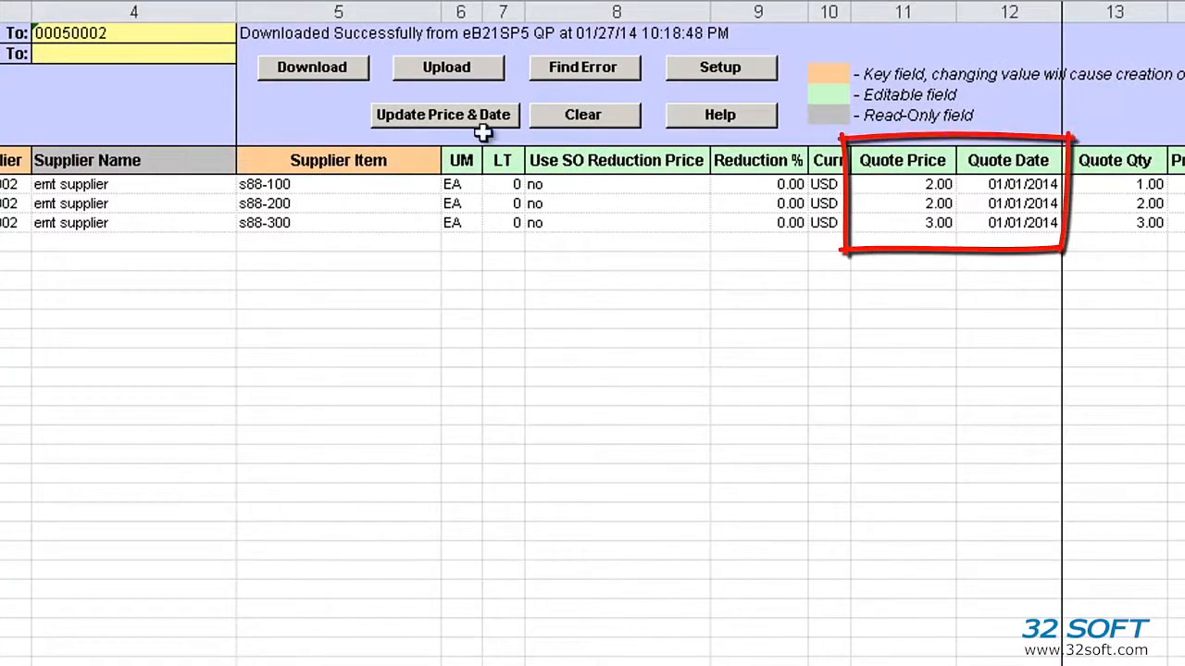
Step: Set the quote prices of the three rows to 1, 11 and 111
left_click(899, 185)
type("1")
key("Return")
type("11")
key("Return")
type("111")
Step: Set the second and third quote dates to 02/02/2014 and 03/03/2014, and the three quote quantities to 11, 111 and 1,111
key("Tab")
key("Up")
type("2/2")
key("Return")
type("3/3")
key("Return")
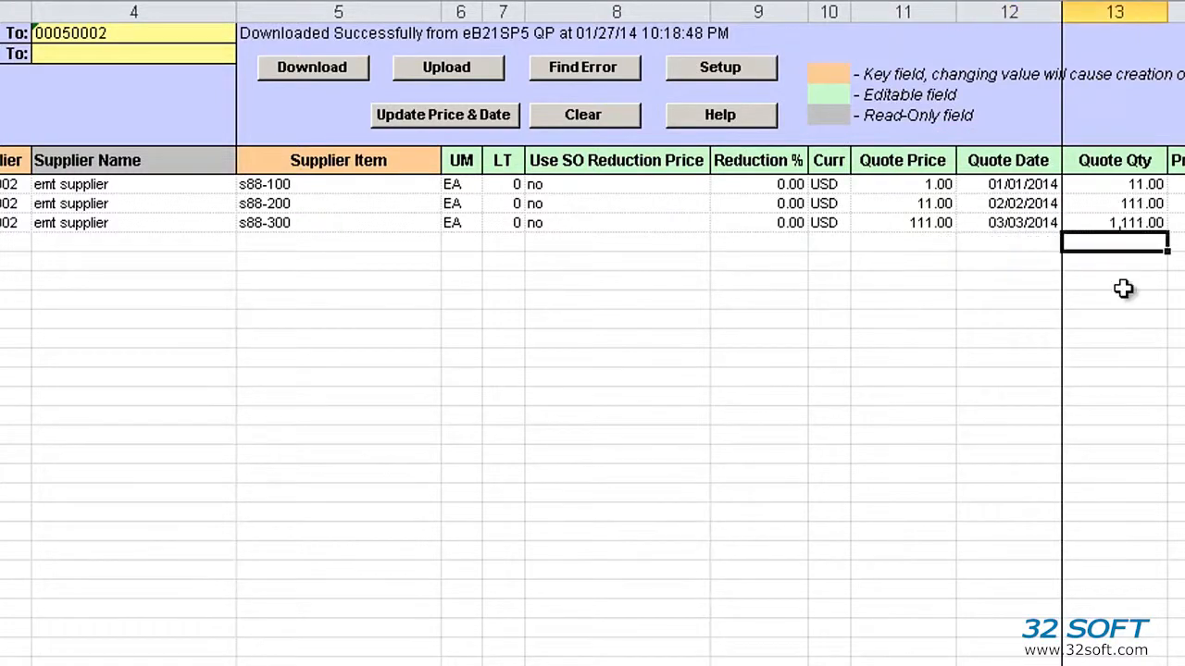
Step: Update only the prices and dates in the database, then download the supplier's items again
left_click(451, 124)
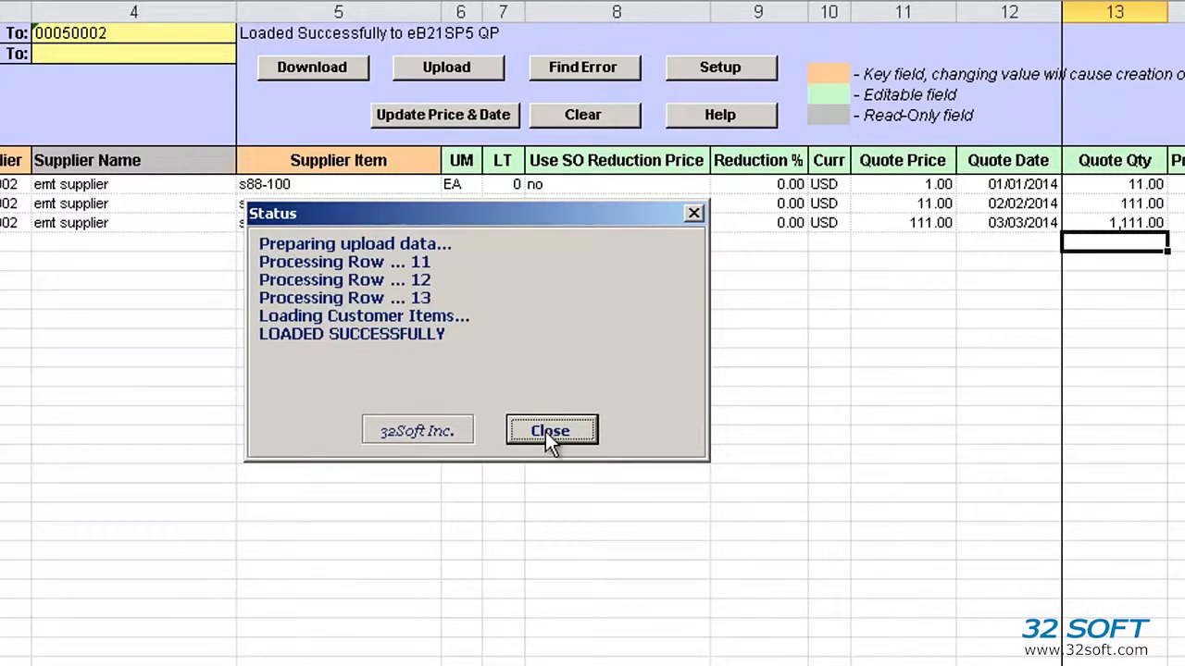
left_click(548, 431)
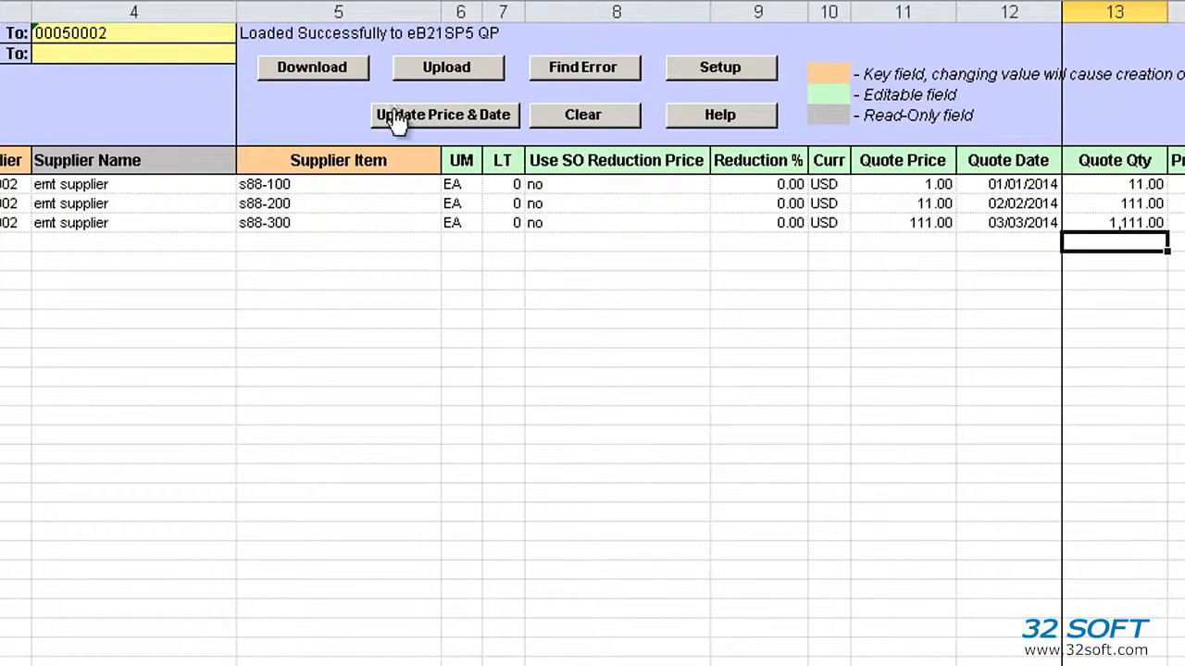
left_click(357, 77)
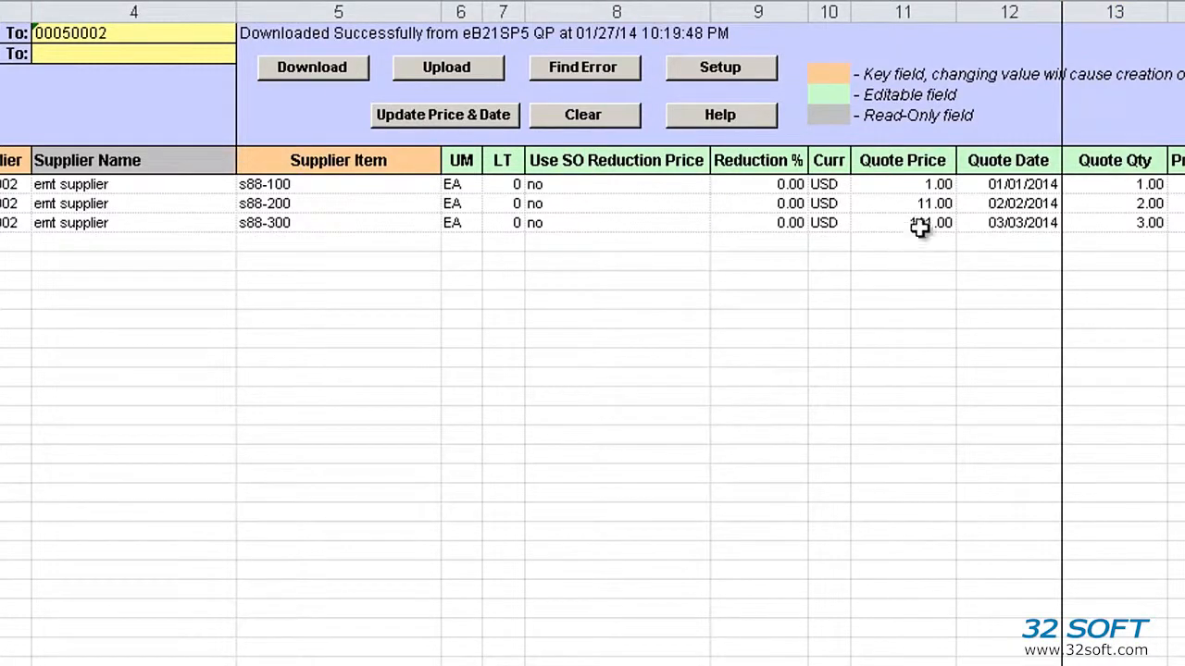
Step: Check the quote prices and quote dates of the three downloaded rows
left_click_drag(907, 183, 902, 224)
left_click_drag(986, 182, 987, 222)
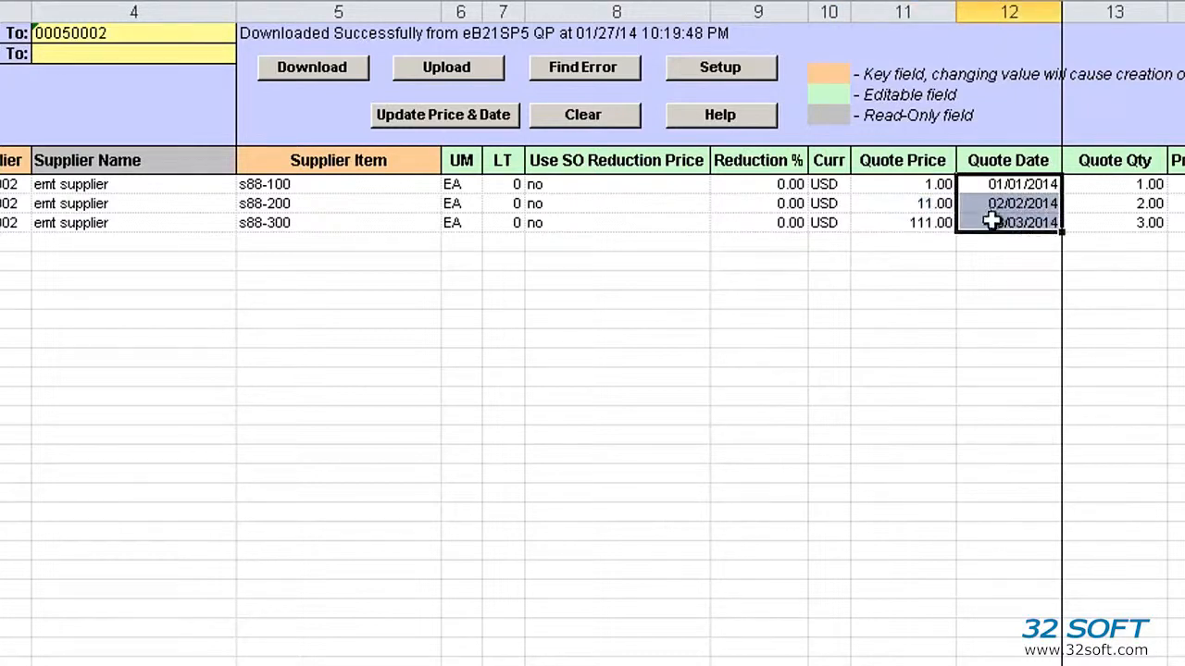
left_click(897, 226)
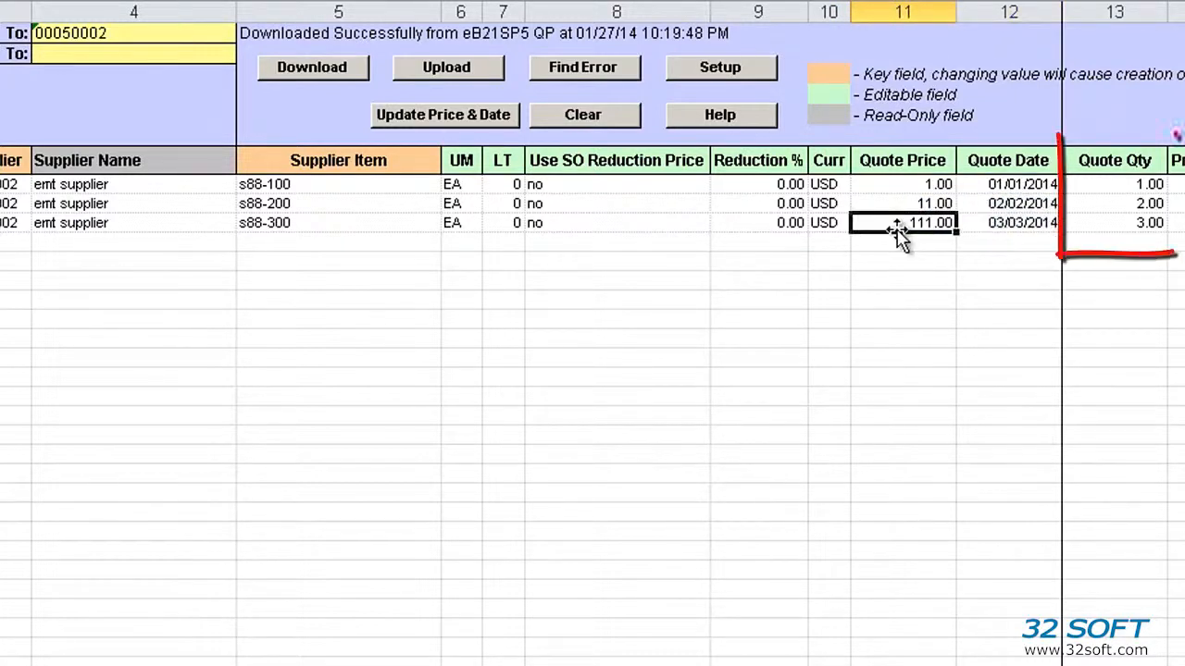